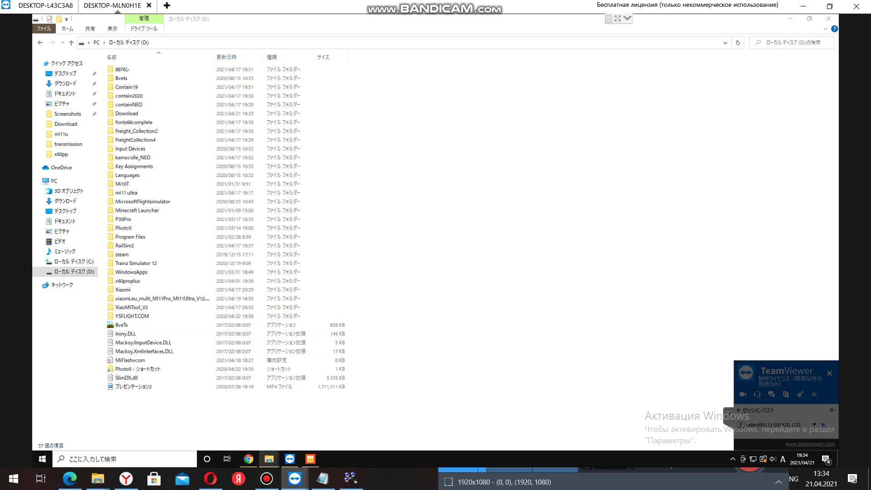
Open the Download folder on drive D: and check the contents of the star_eea_global_images_V12.0.6.0.RKAEUXM_20210413.0000.00_11.0_eea folder.
mouse_move(269, 459)
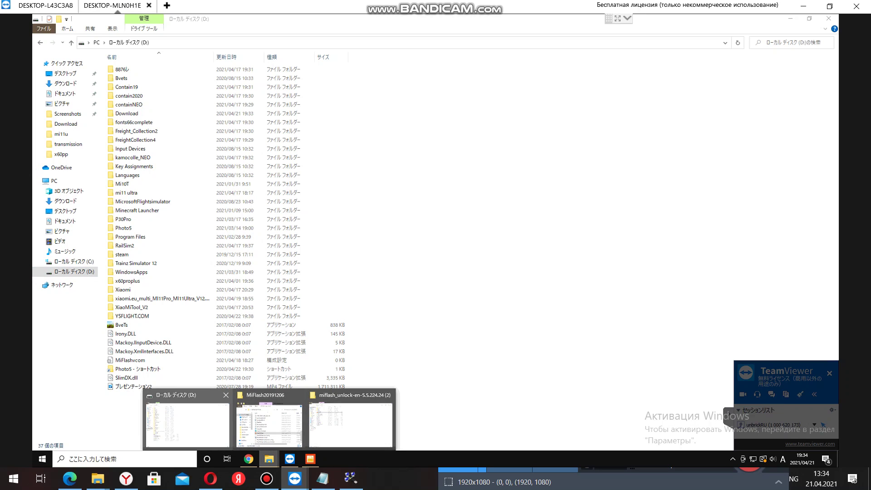
left_click(188, 424)
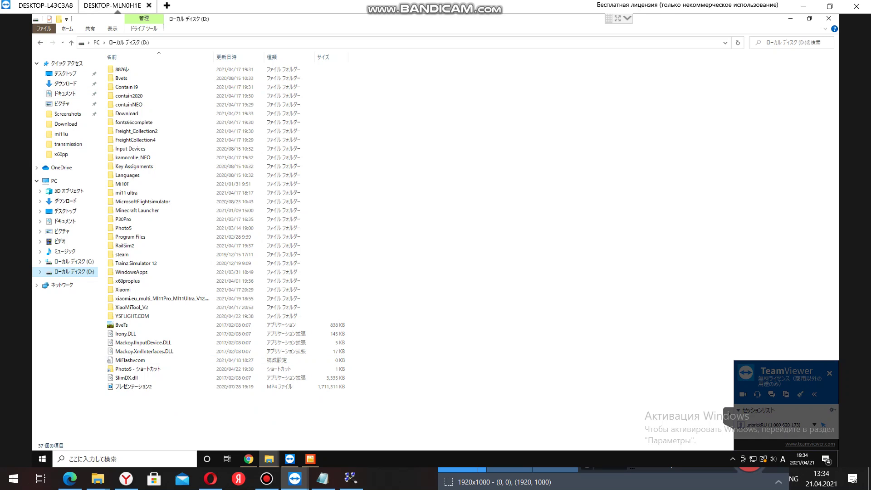
left_click(74, 261)
key("alt+Left")
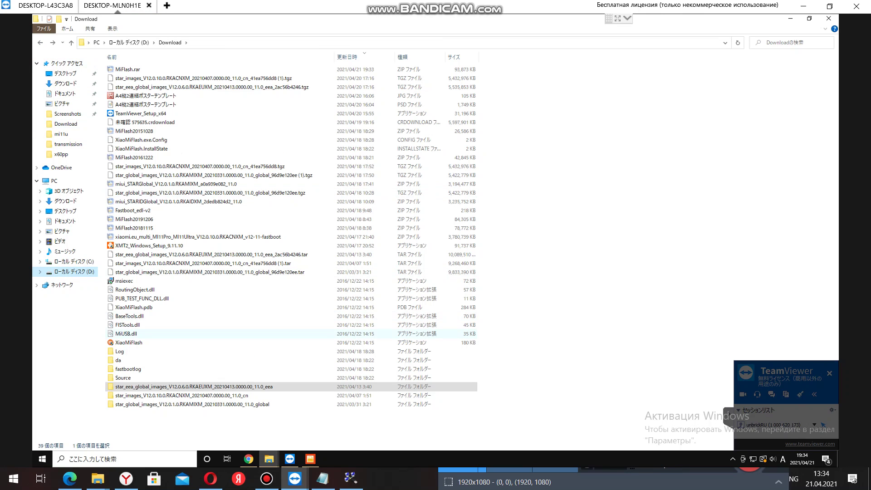
key("Return")
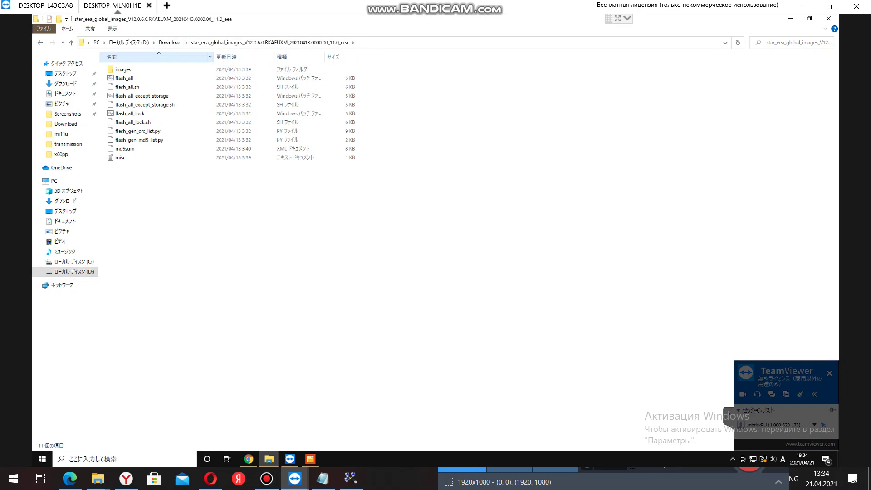
key("alt+Left")
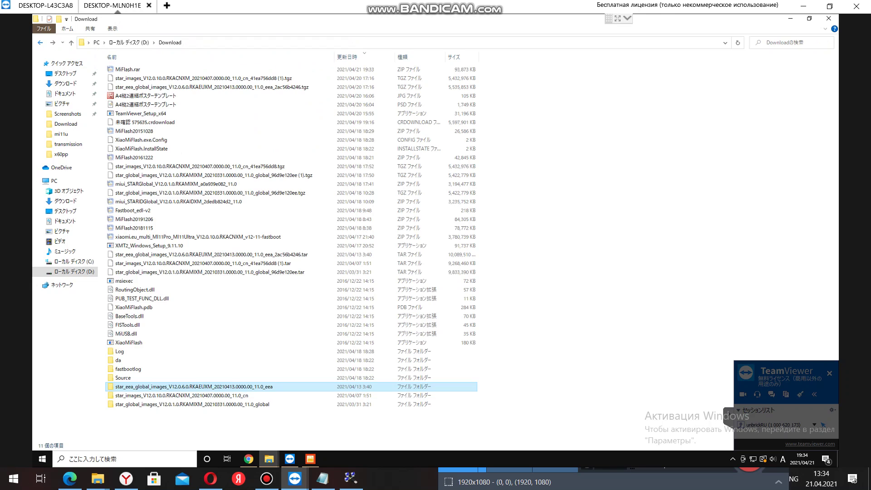
Move the star_eea_global_images_V12.0.6.0.RKAEUXM_20210413.0000.00_11.0_eea folder from Download to the root of drive D: and close the Explorer window.
key("shift+F10")
key("Up")
key("Up")
key("Up")
key("Up")
key("Up")
key("Up")
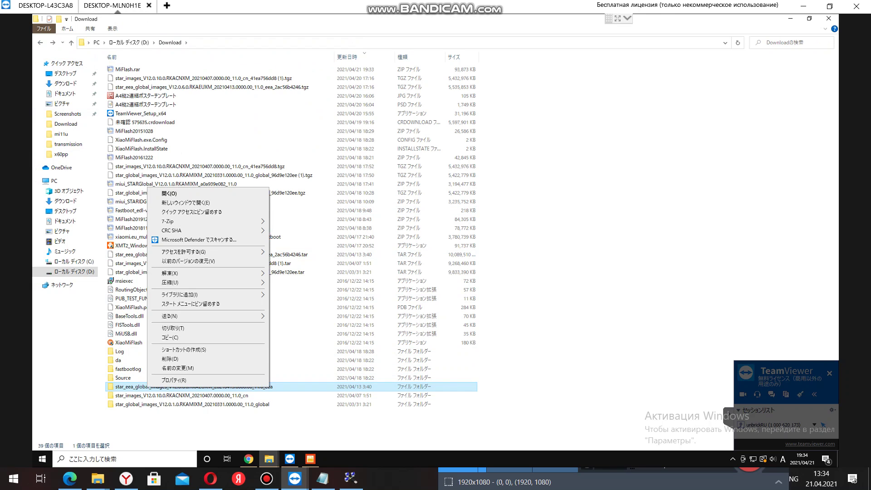
key("Return")
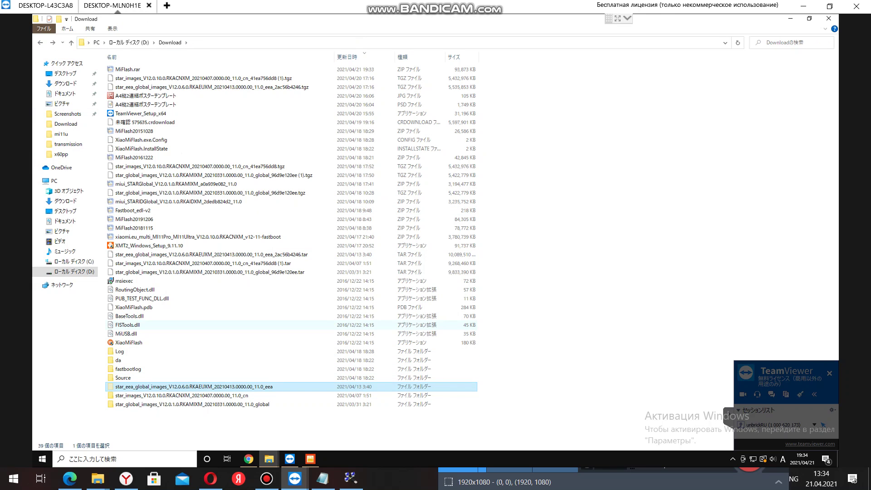
key("alt+Up")
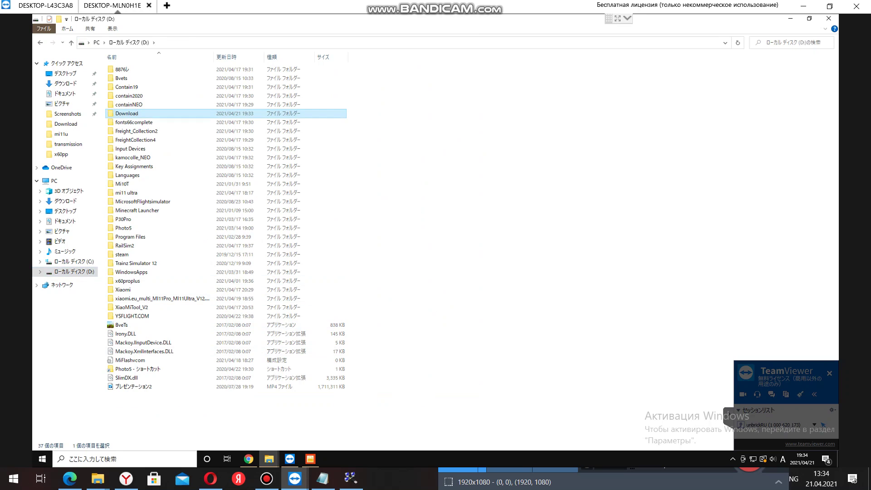
right_click(198, 407)
left_click(217, 344)
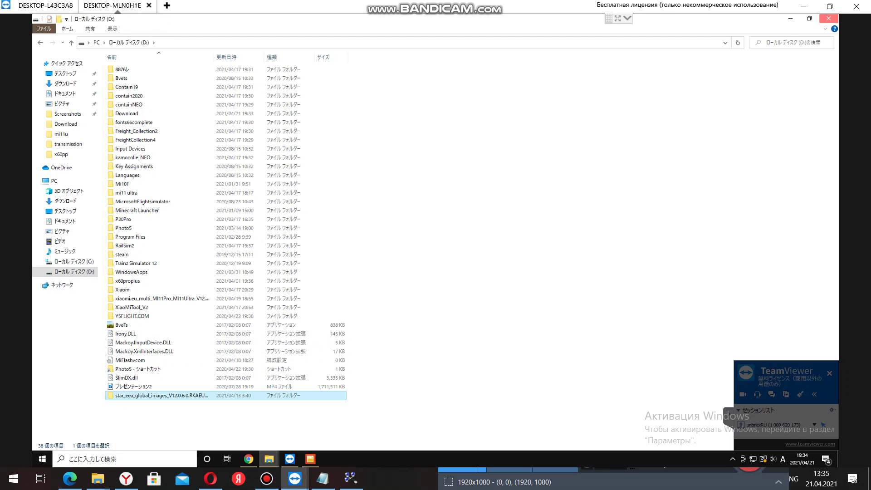
left_click(828, 18)
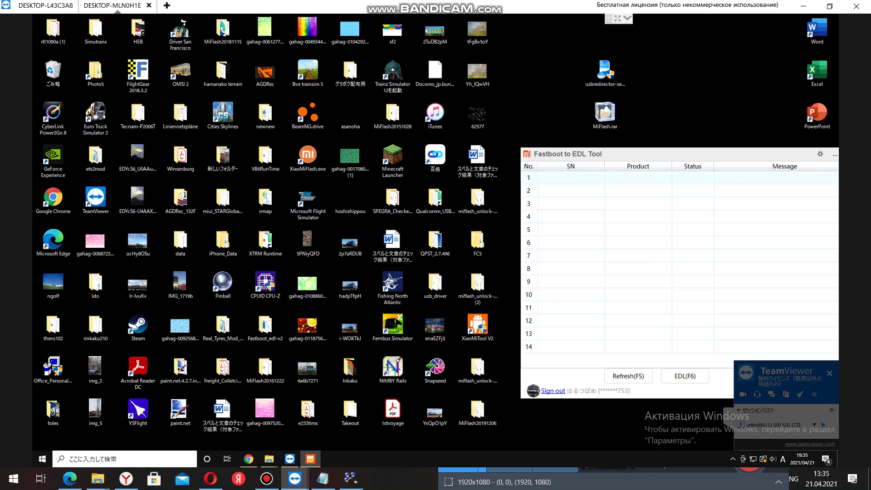
Open Computer Management for this PC from the miflash_unlock-en-5.5.224.24 (2) Explorer window.
left_click_drag(688, 158, 668, 159)
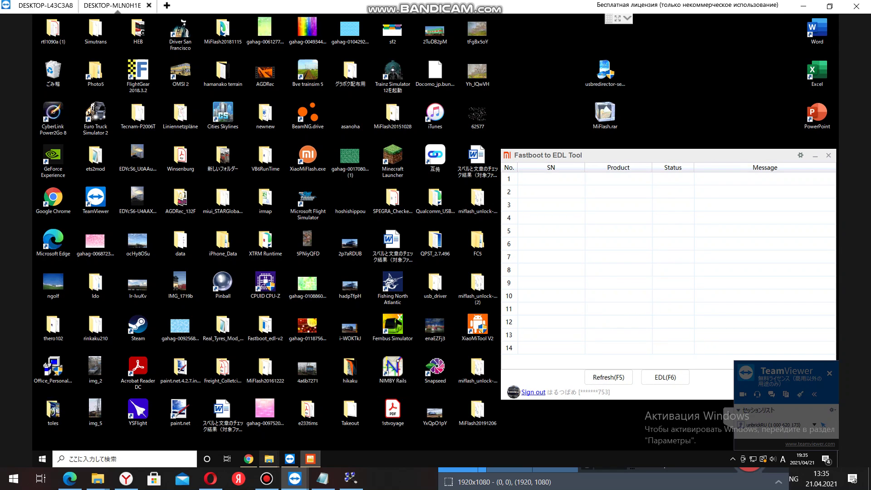
mouse_move(269, 458)
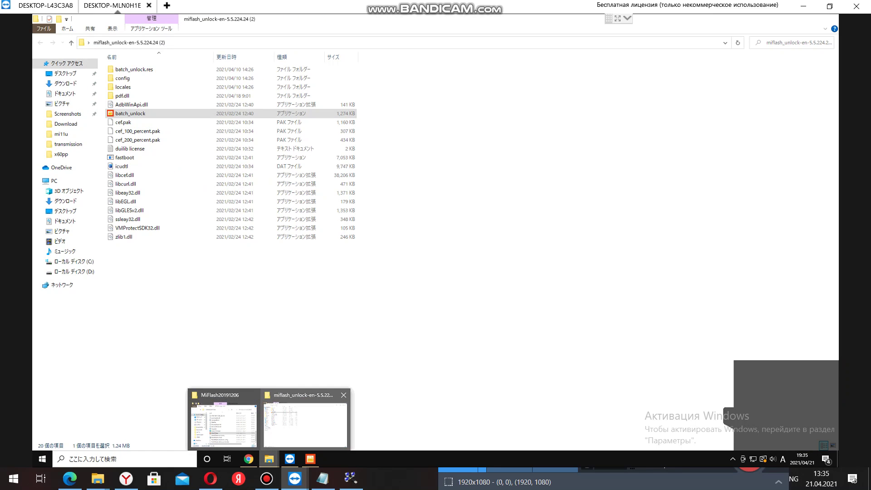
left_click(305, 422)
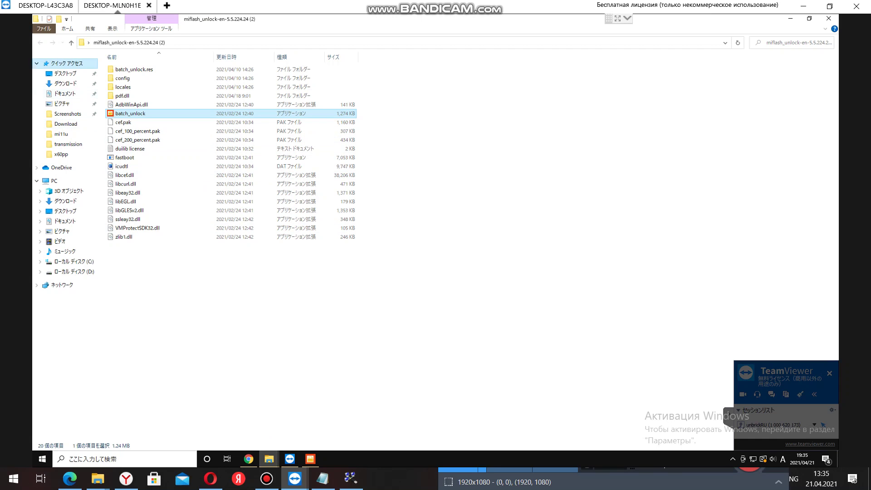
right_click(54, 180)
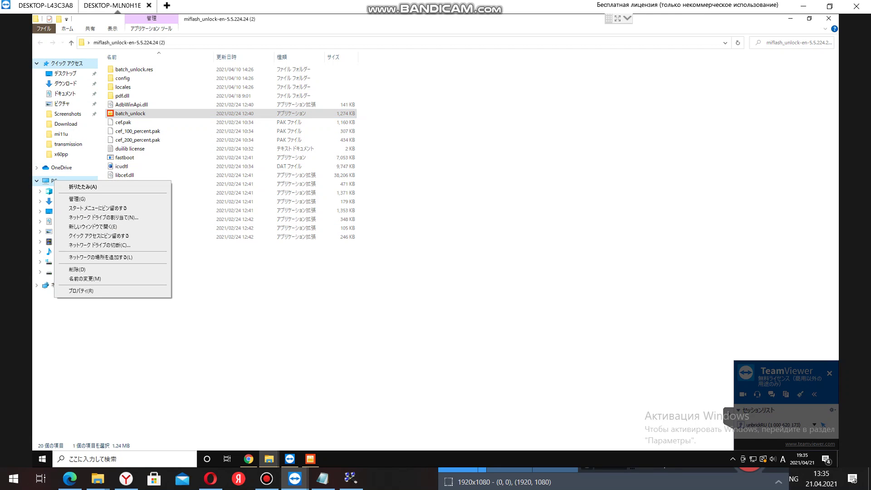
left_click(73, 199)
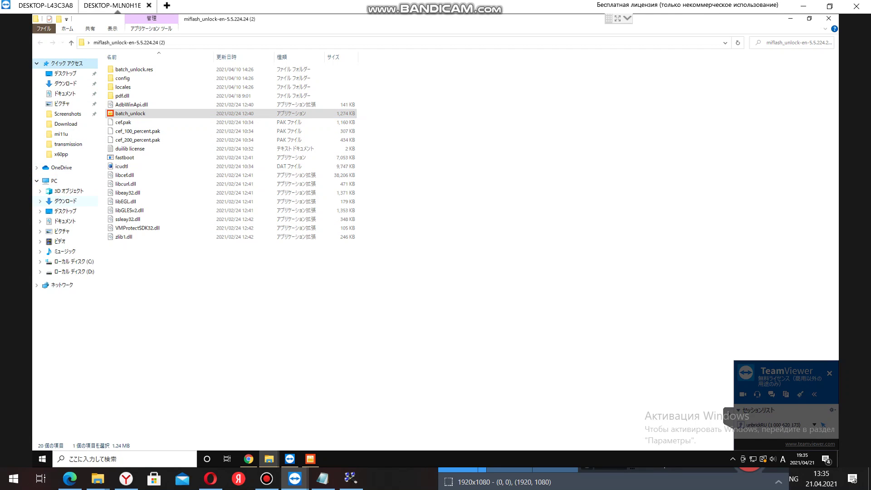
mouse_move(126, 479)
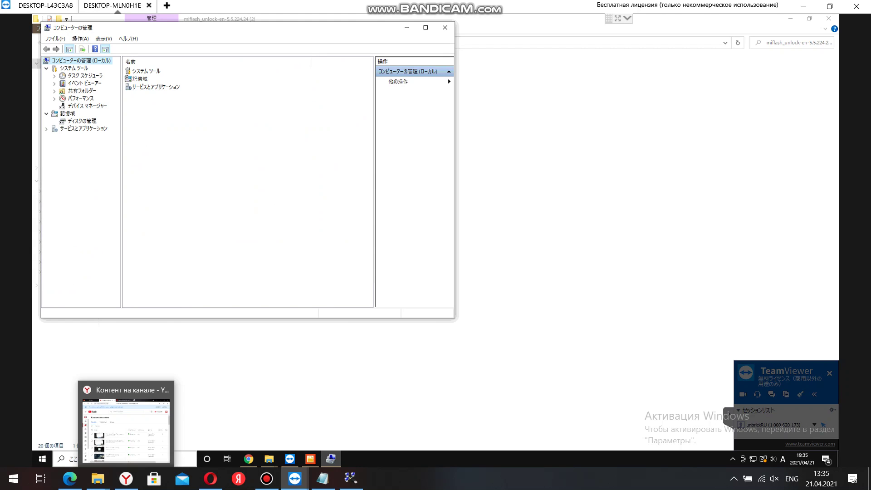
left_click(126, 479)
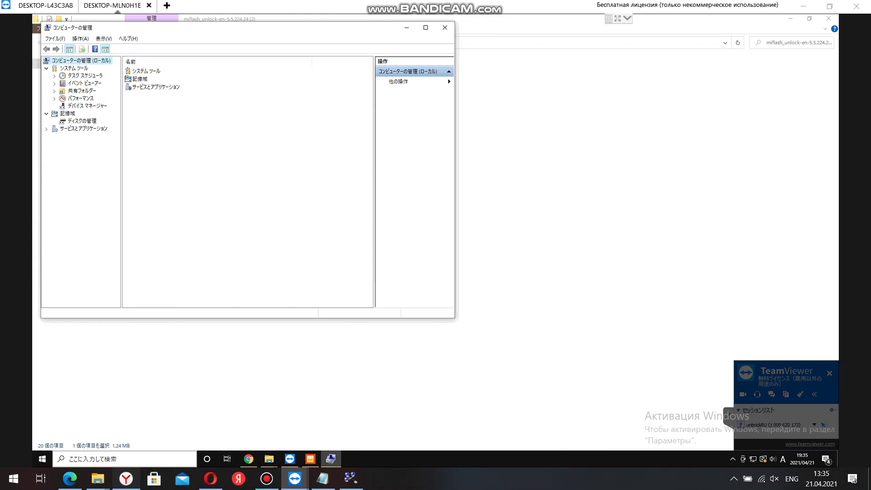
left_click(126, 479)
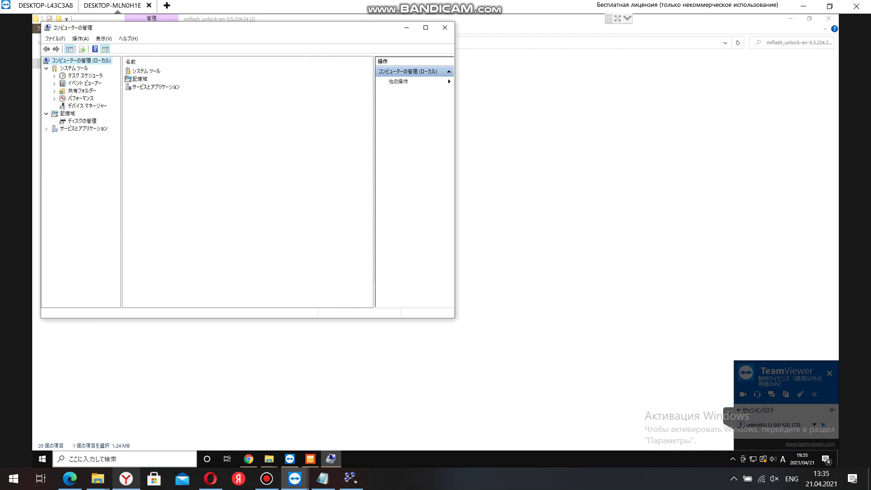
left_click(267, 478)
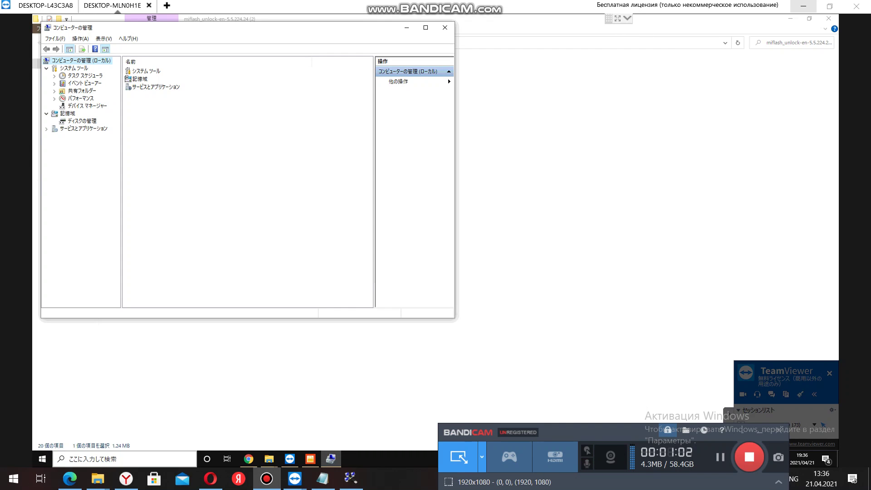
List the COM and LPT ports in Device Manager and close the Fastboot to EDL Tool.
left_click(88, 105)
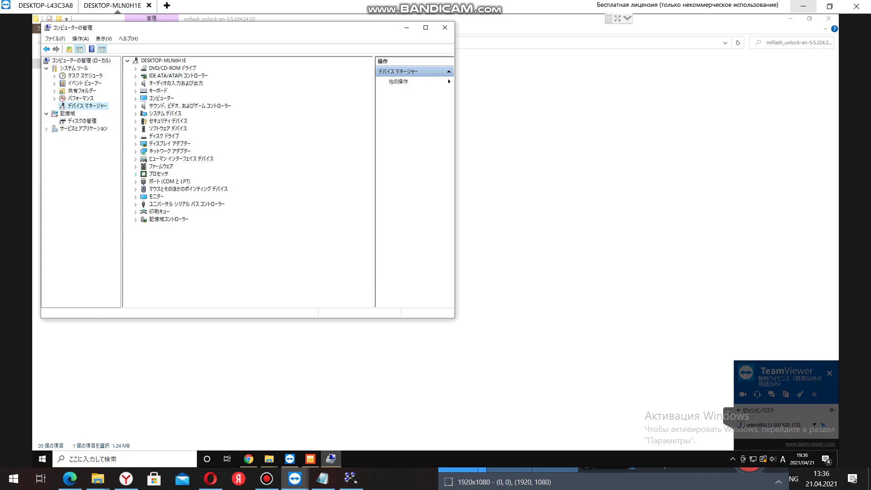
left_click(135, 182)
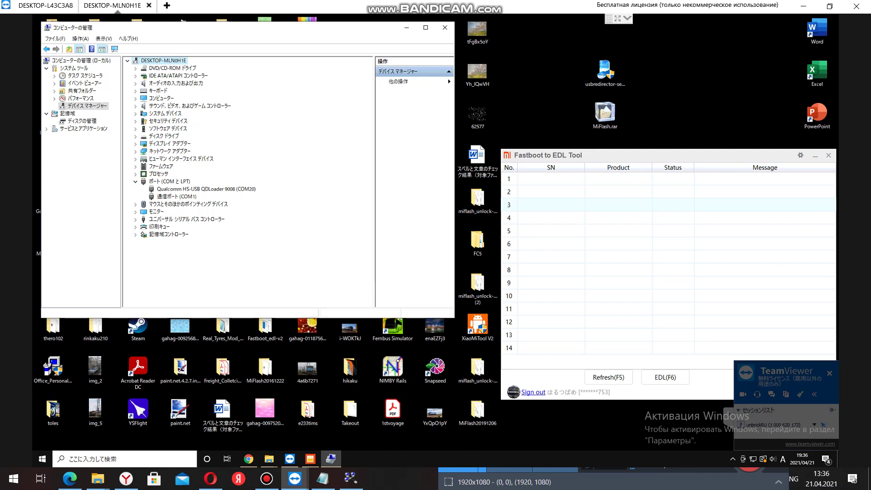
left_click(828, 155)
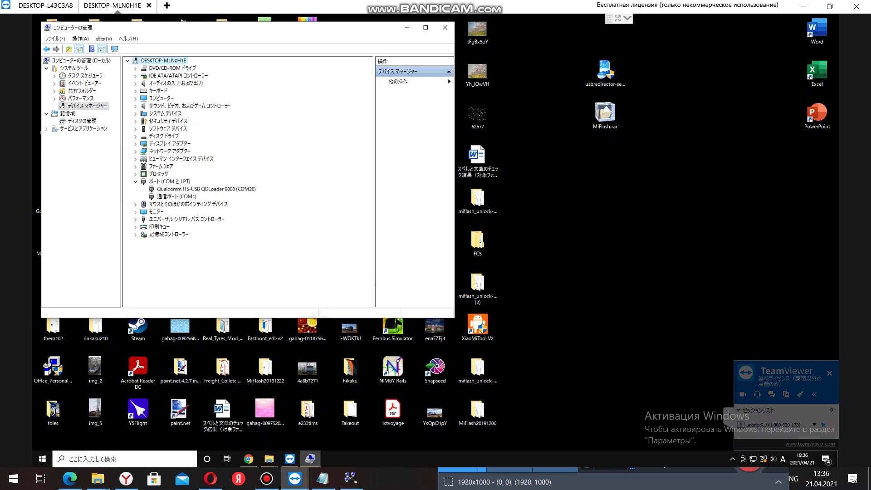
Extract the MiFlash.rar archive directly onto the desktop with 7-Zip.
left_click_drag(285, 32, 211, 74)
right_click(598, 111)
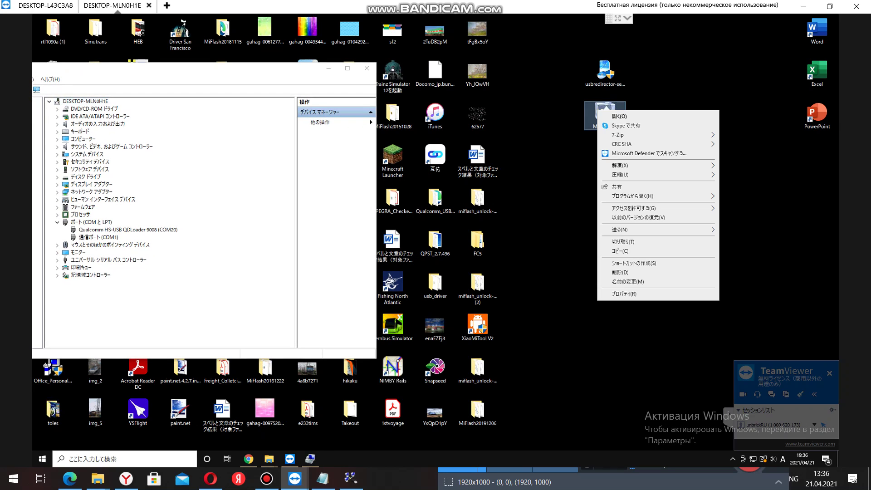
mouse_move(635, 135)
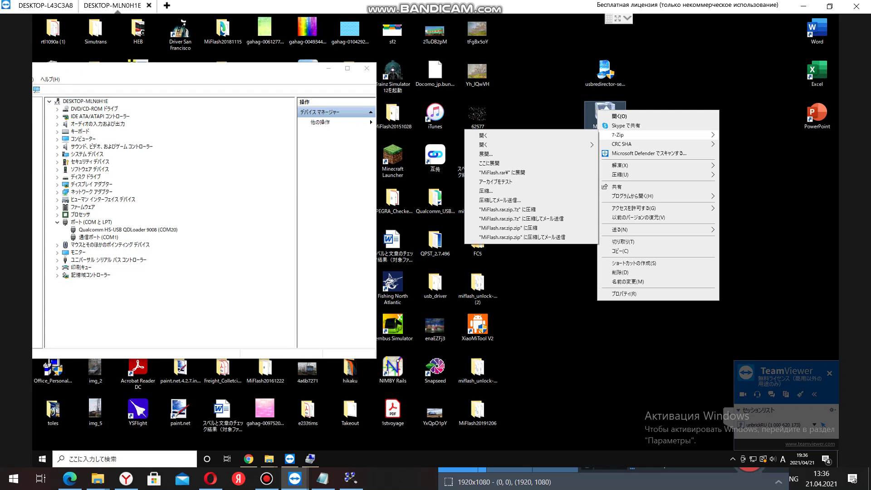
left_click(499, 163)
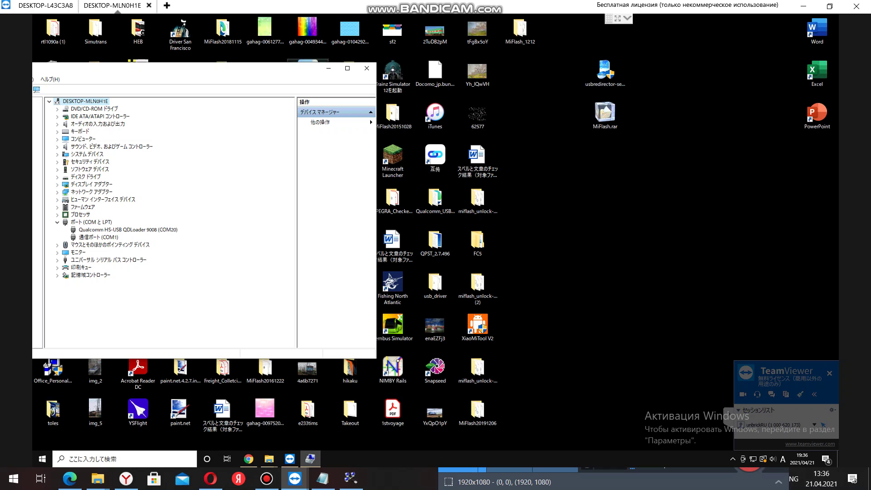
Launch XiaoMiFlash from the extracted MiFlash_1212 folder and allow it to make changes to the device.
left_click(520, 31)
double_click(520, 31)
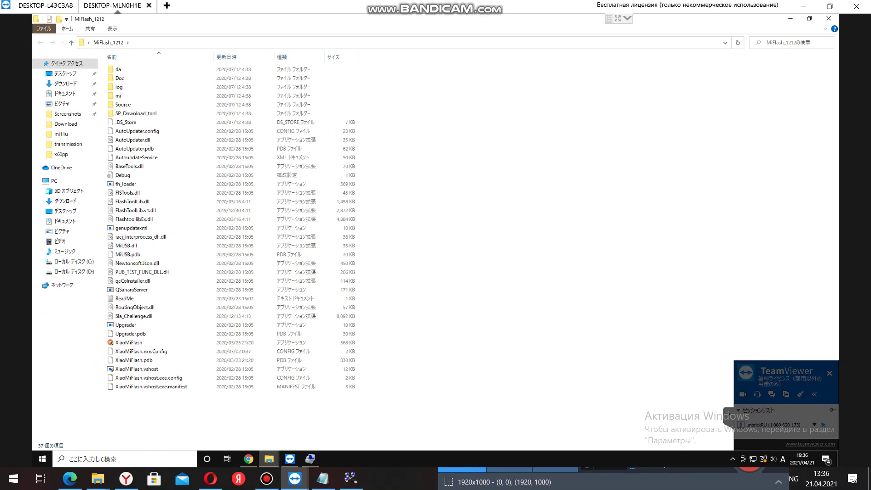
double_click(129, 342)
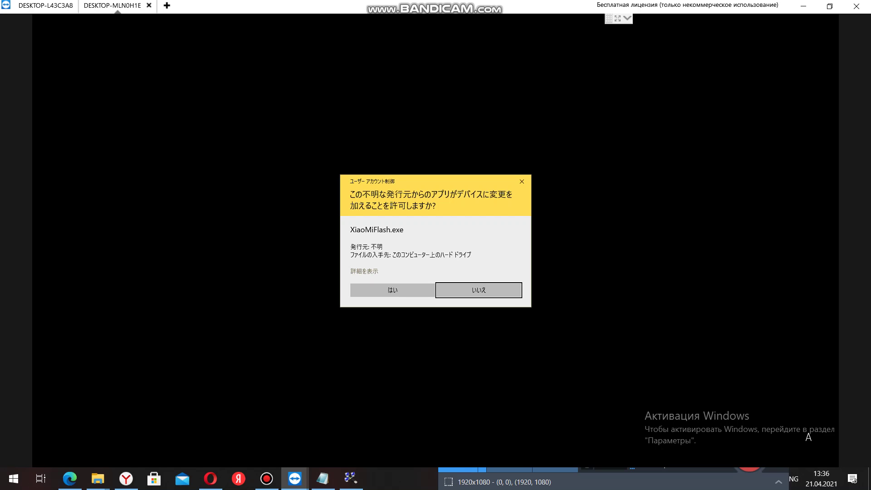
key("alt+y")
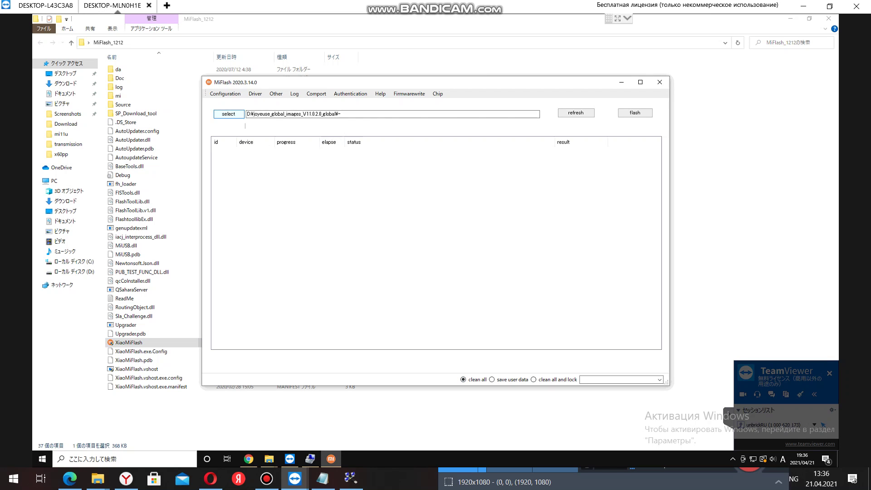
Set the MiFlash firmware path to the star_eea_global_images_V12.0.6.0.RKAEUXM_20210413.0000.00_11.0_eea folder on drive D:.
left_click(228, 113)
scroll(483, 242, "down", 3)
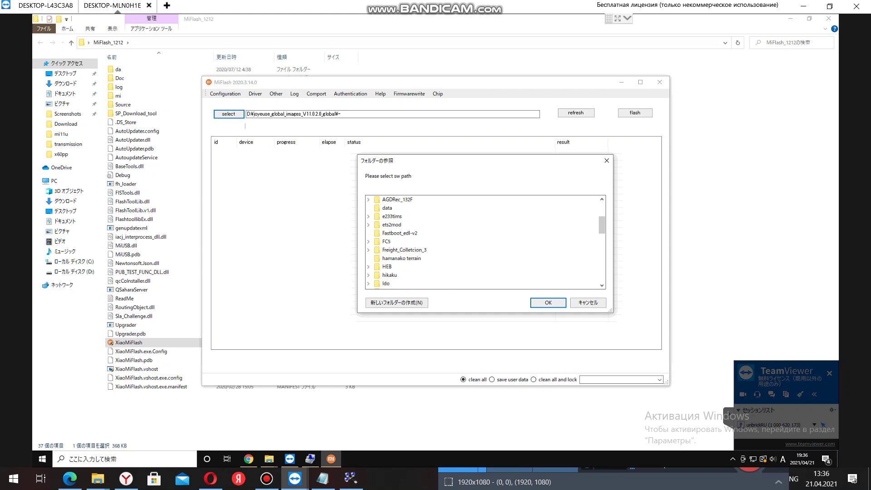
scroll(483, 242, "down", 4)
scroll(483, 242, "down", 3)
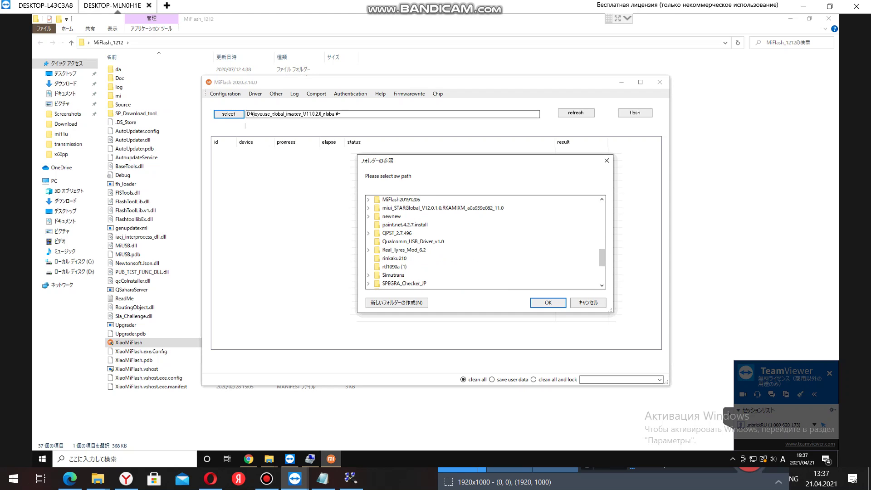
scroll(483, 242, "up", 8)
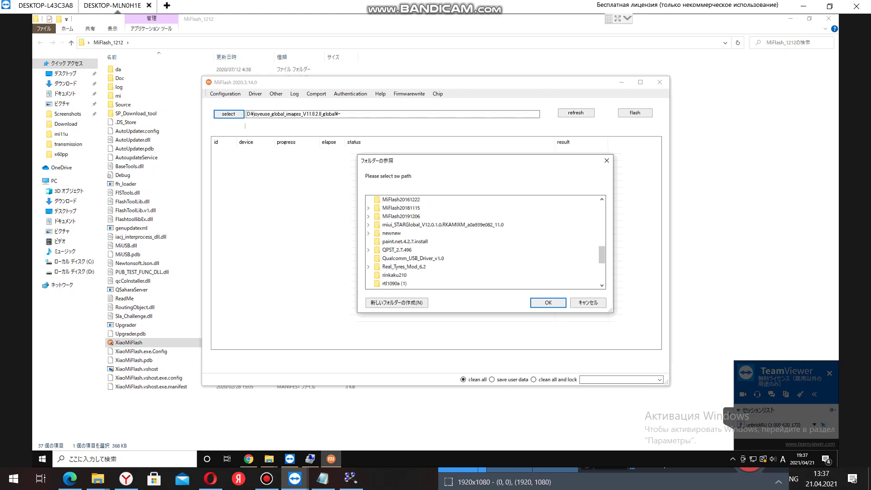
scroll(483, 241, "up", 3)
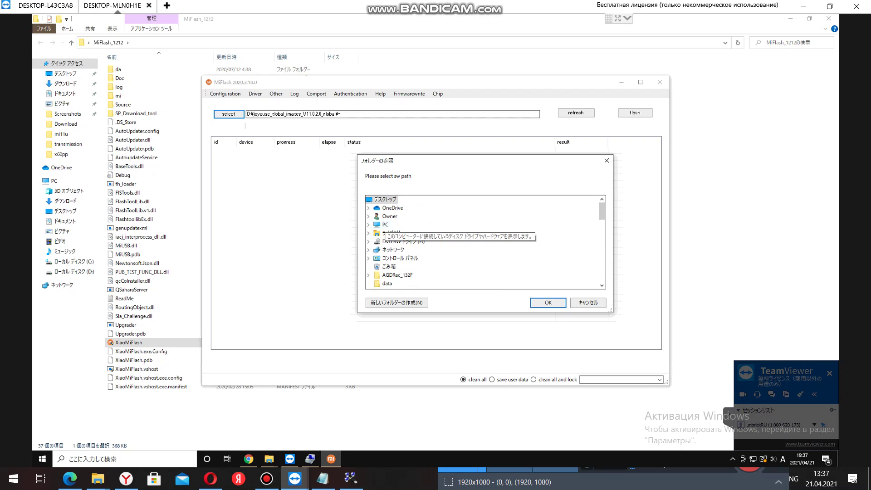
double_click(385, 224)
scroll(408, 268, "down", 1)
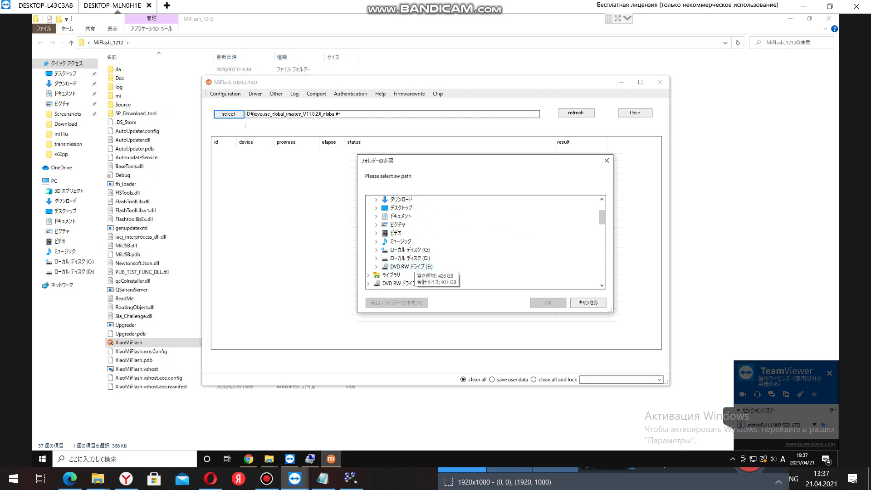
double_click(410, 258)
scroll(411, 263, "down", 3)
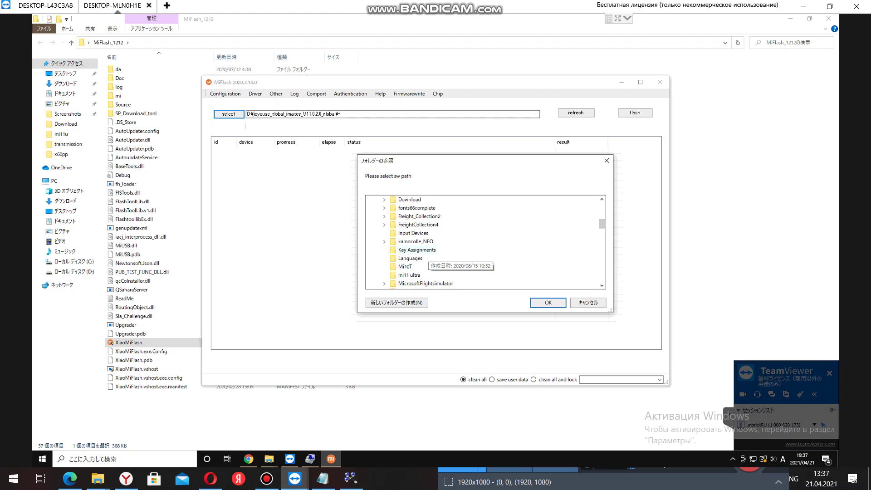
scroll(410, 263, "down", 2)
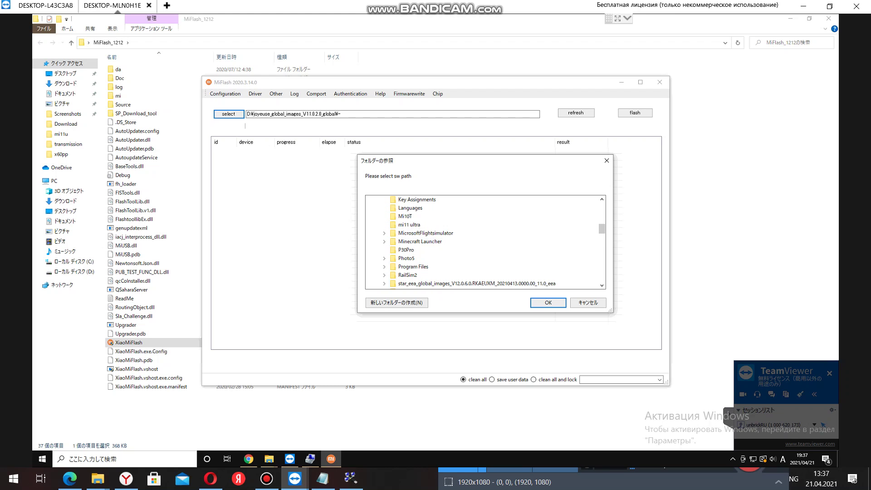
double_click(442, 283)
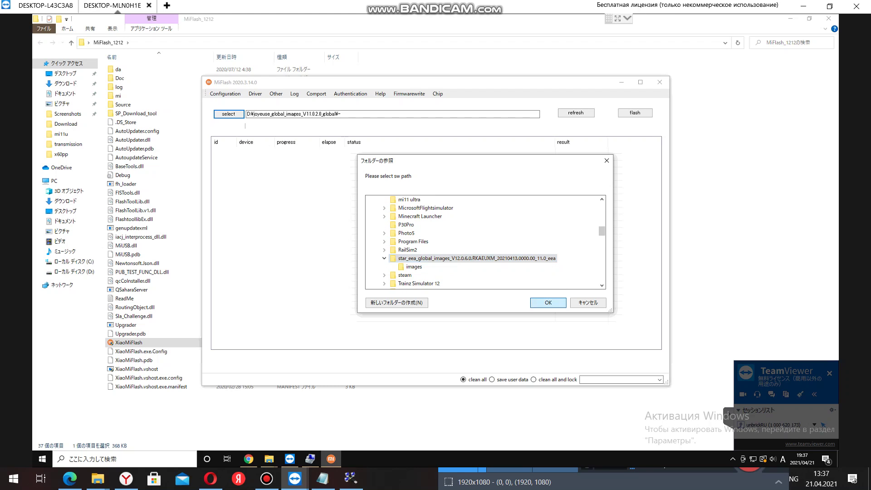
left_click(548, 302)
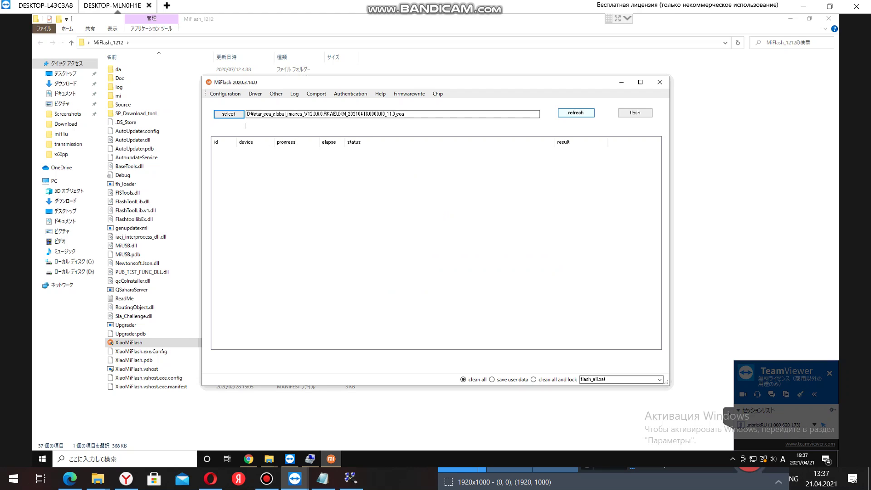
Refresh the device list and start flashing the selected firmware to the phone on COM20.
key("Tab")
key("Tab")
key("Return")
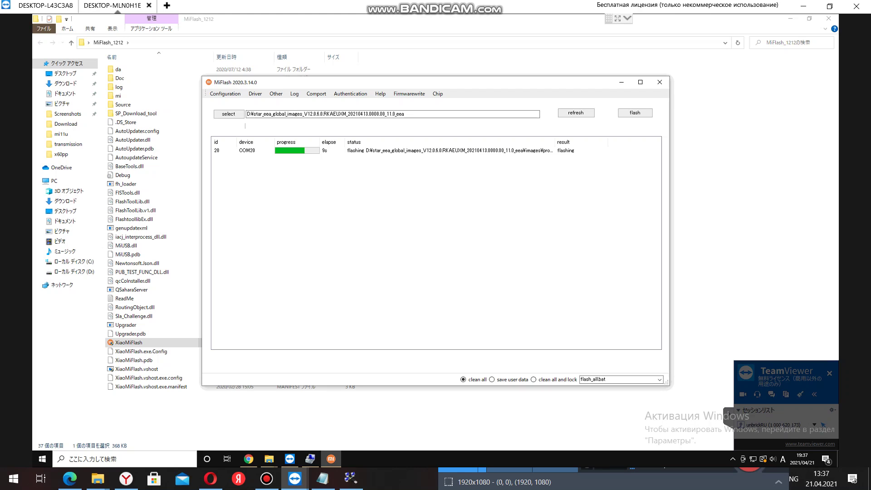
left_click(266, 479)
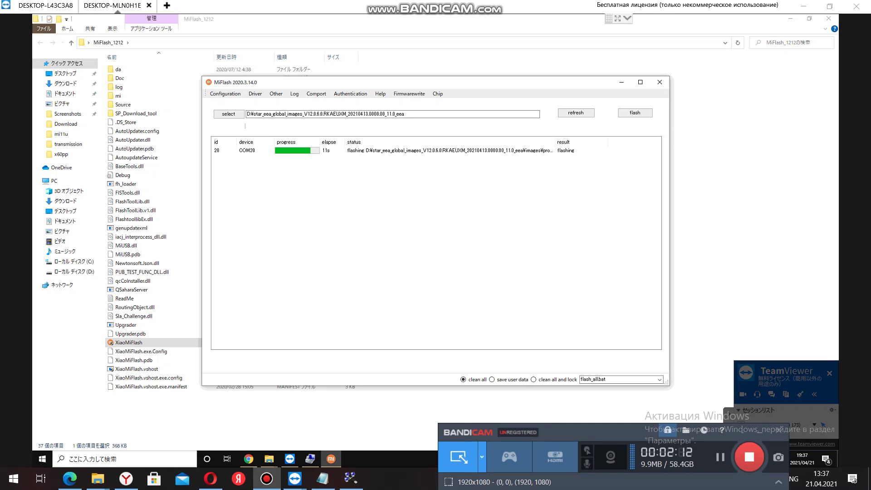
left_click_drag(605, 434, 524, 449)
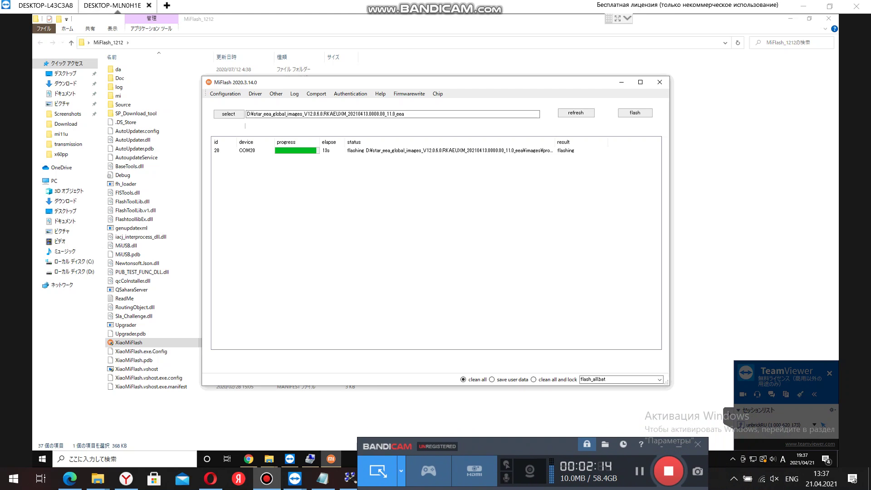